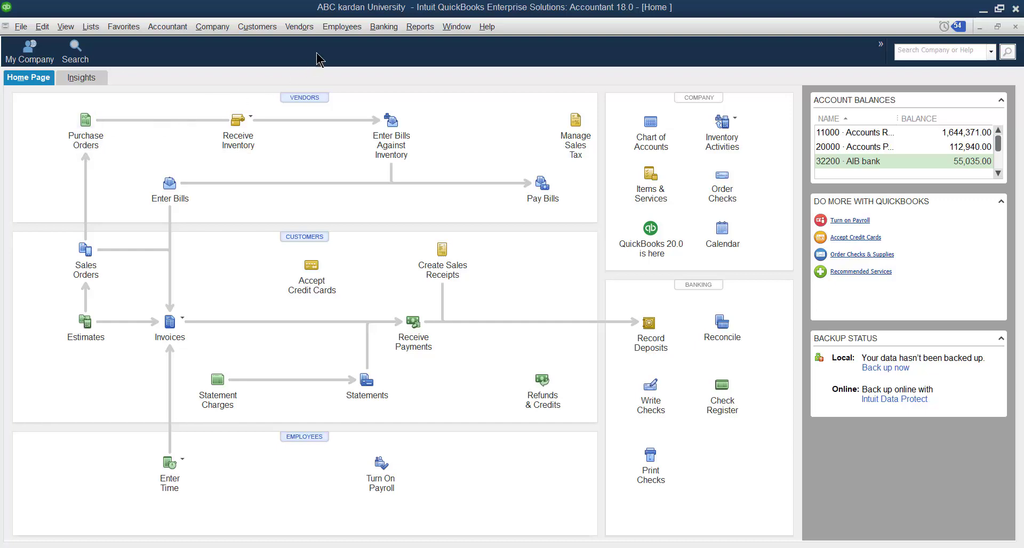
Open the Vendors menu from the menu bar
click(301, 31)
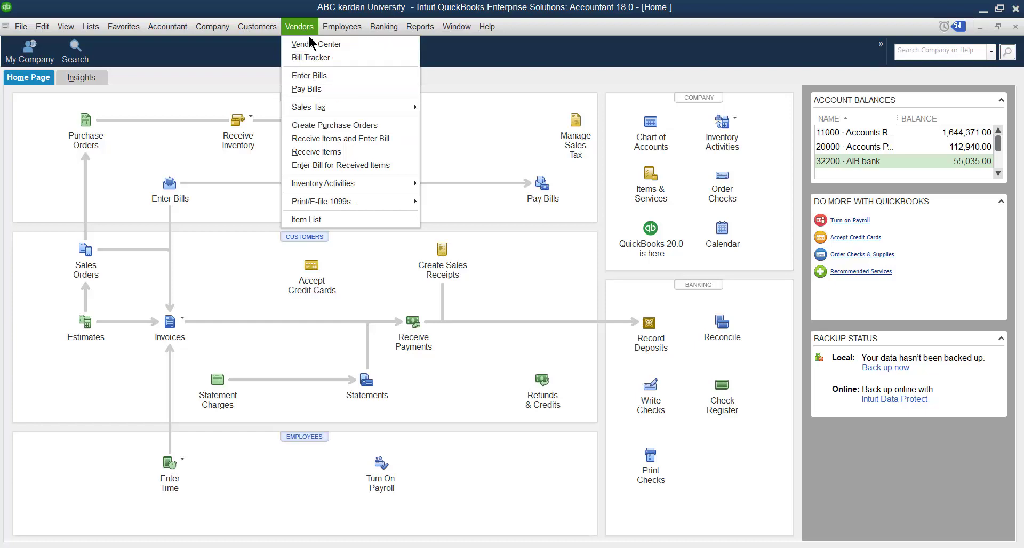
Choose Create Purchase Orders to start blank P.O. 3 dated 05/28/2020
click(340, 127)
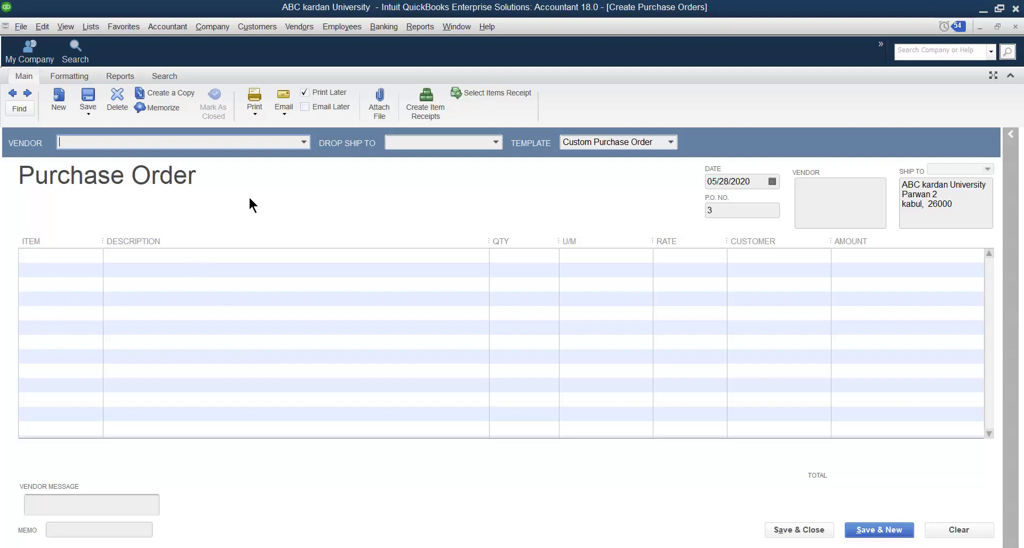
Select Sadaf as the purchase order's vendor, then bring up the Drop Ship To list
click(303, 142)
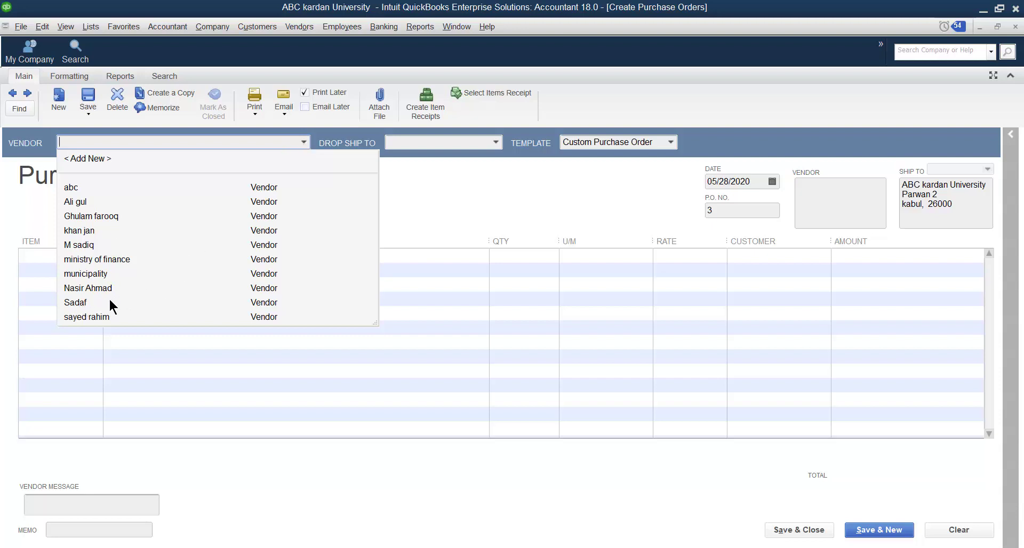
click(72, 303)
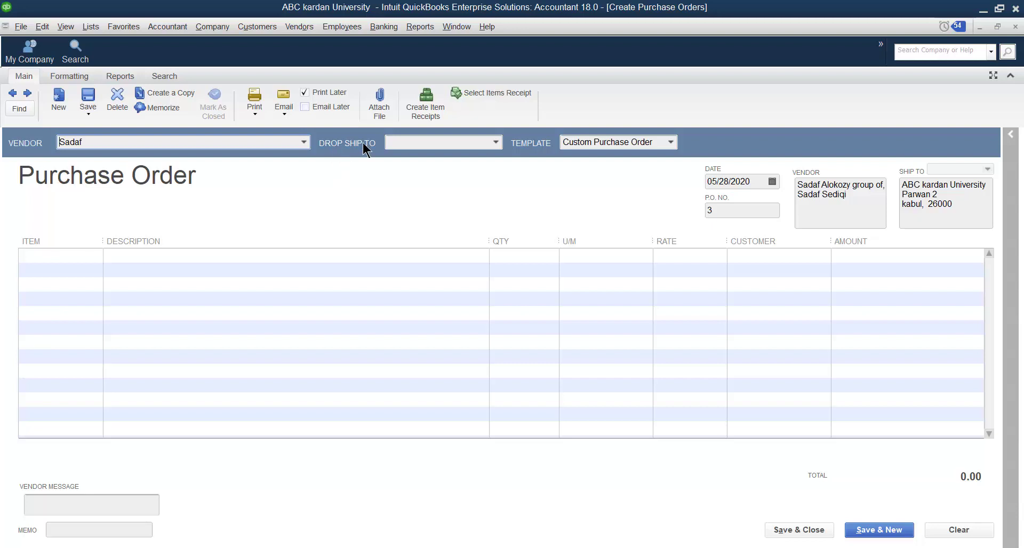
click(496, 143)
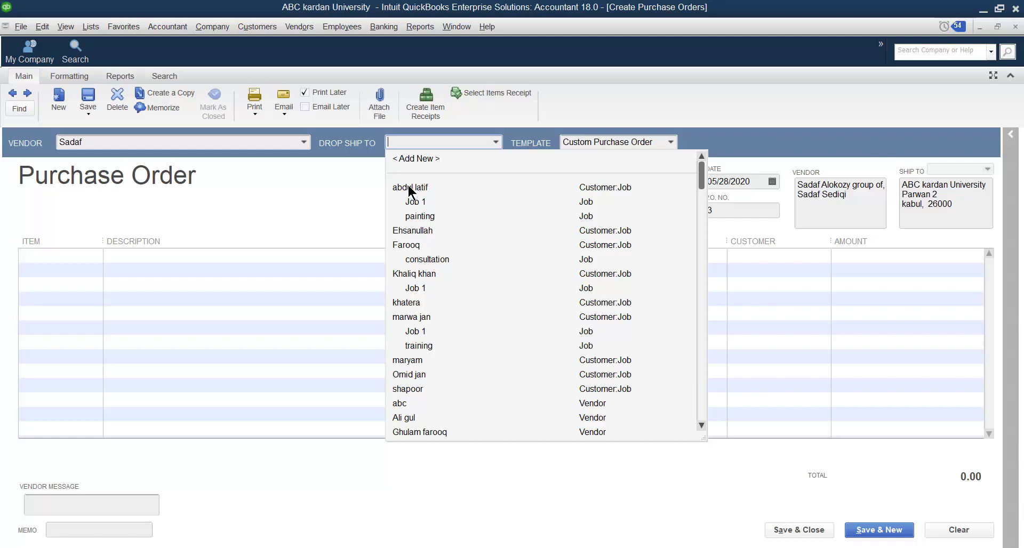
Close the Drop Ship To list without choosing any destination
click(334, 208)
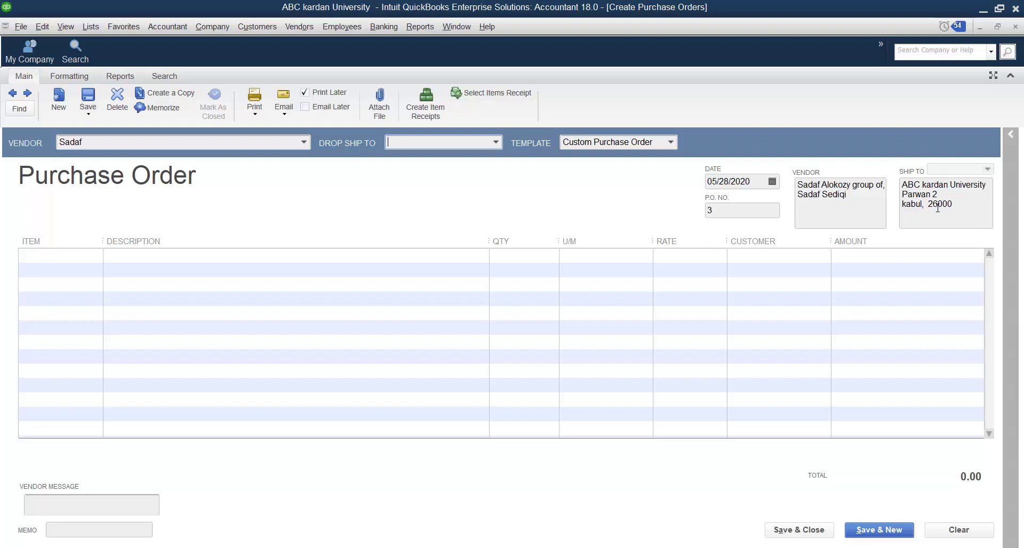
Fill item rows 1–4 with battery, books, keyboard and Ram, totalling 185.00
click(72, 254)
click(95, 254)
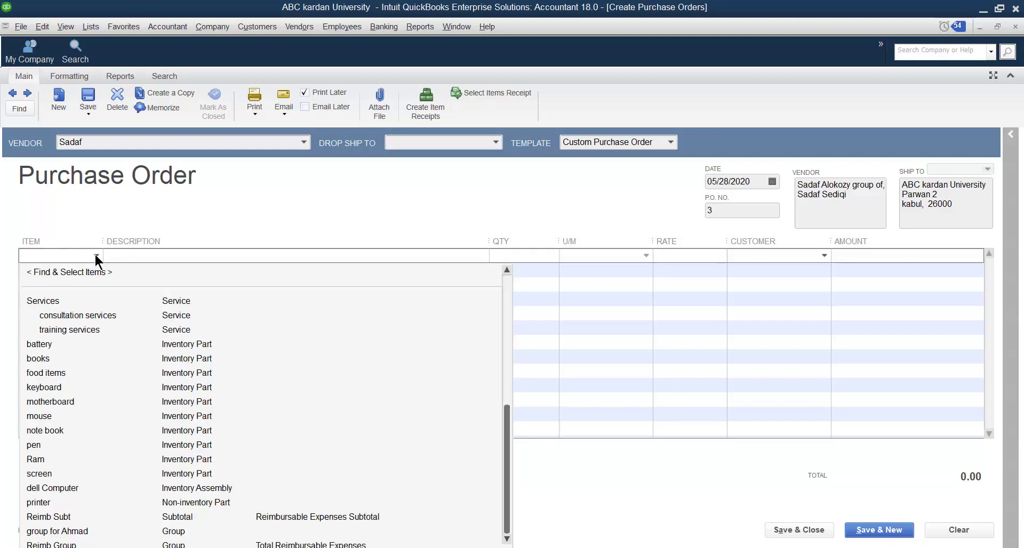
click(45, 345)
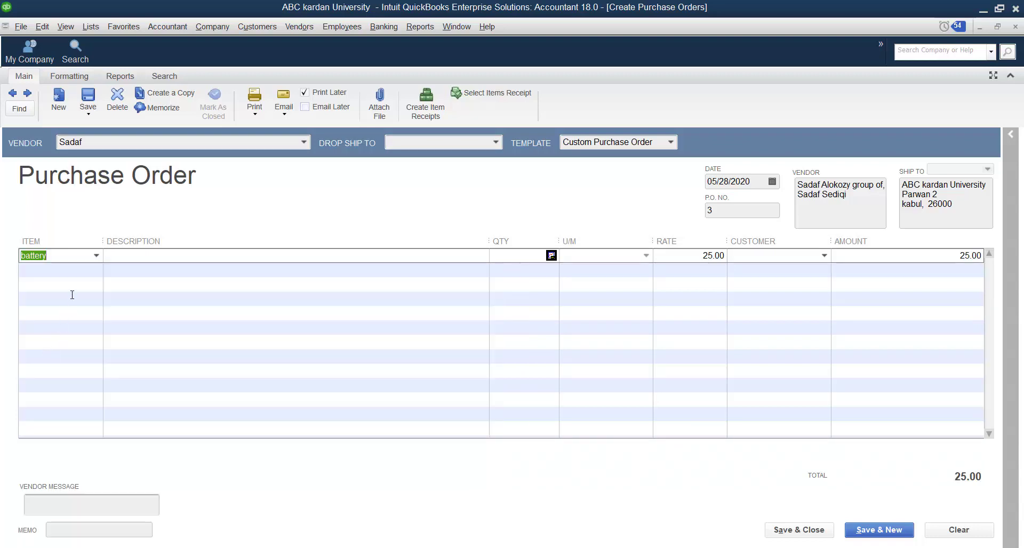
click(74, 271)
click(95, 270)
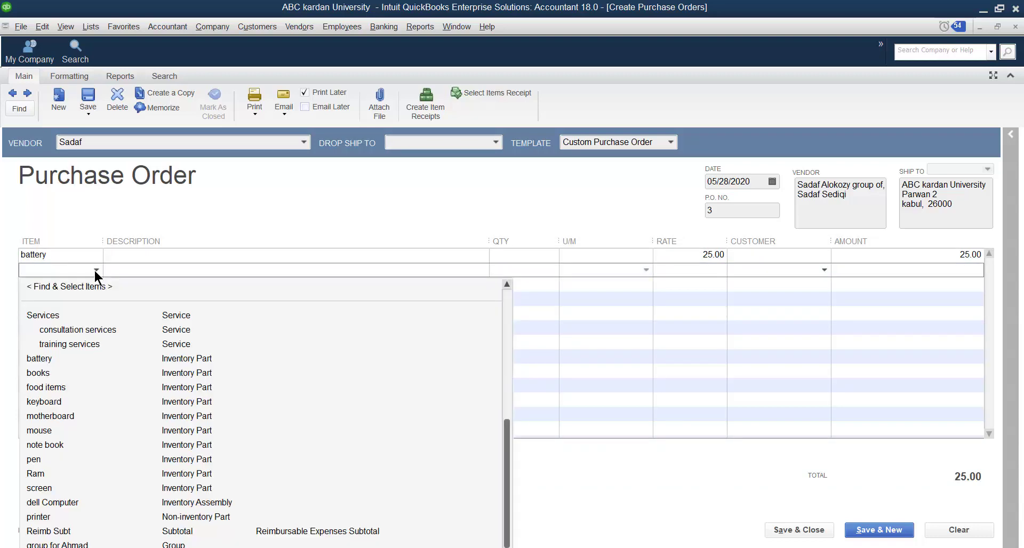
click(52, 373)
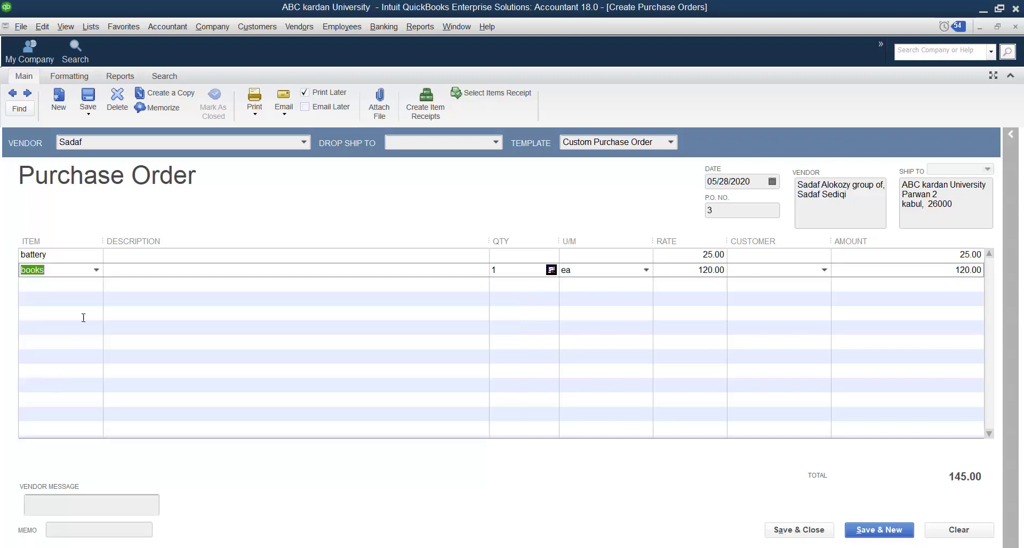
click(89, 286)
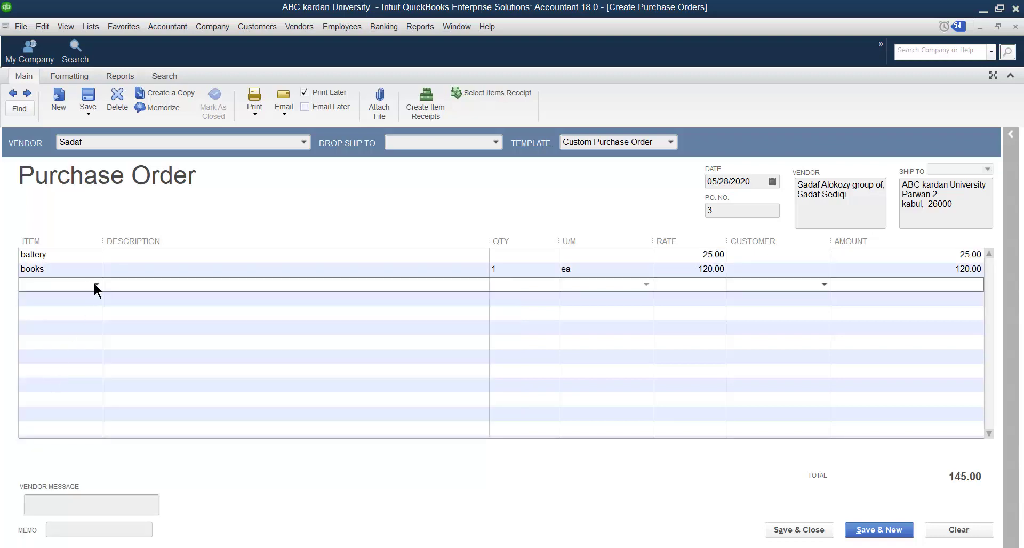
click(95, 284)
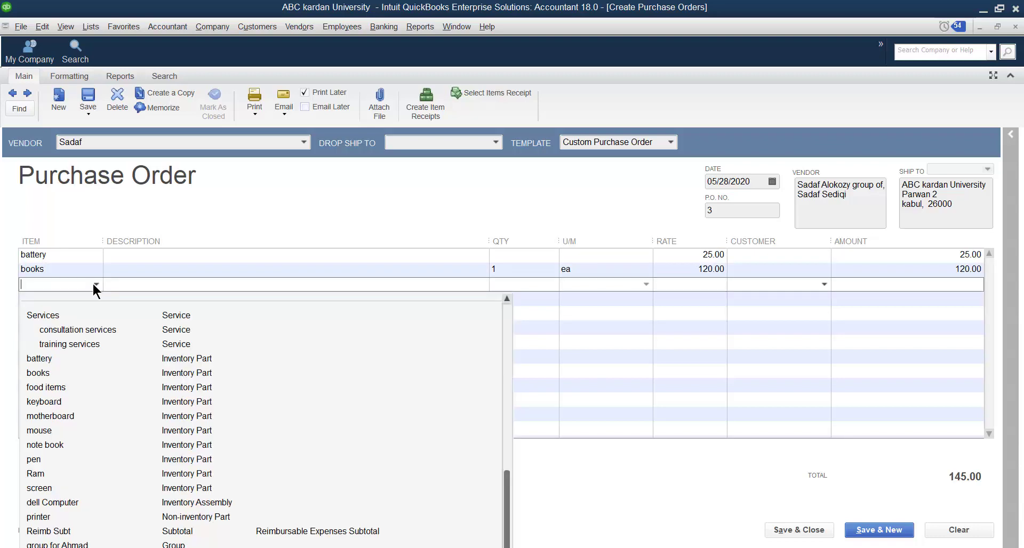
click(53, 401)
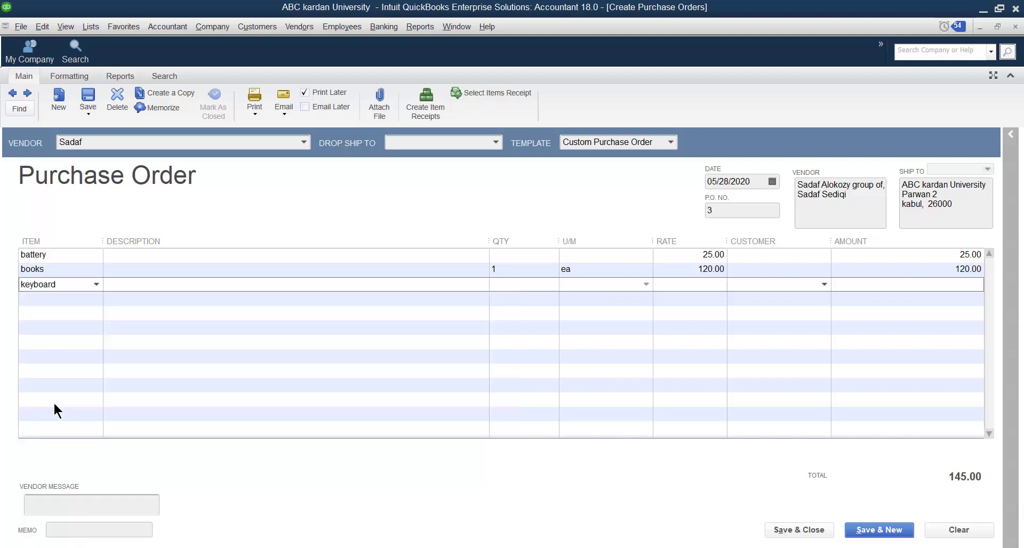
click(97, 298)
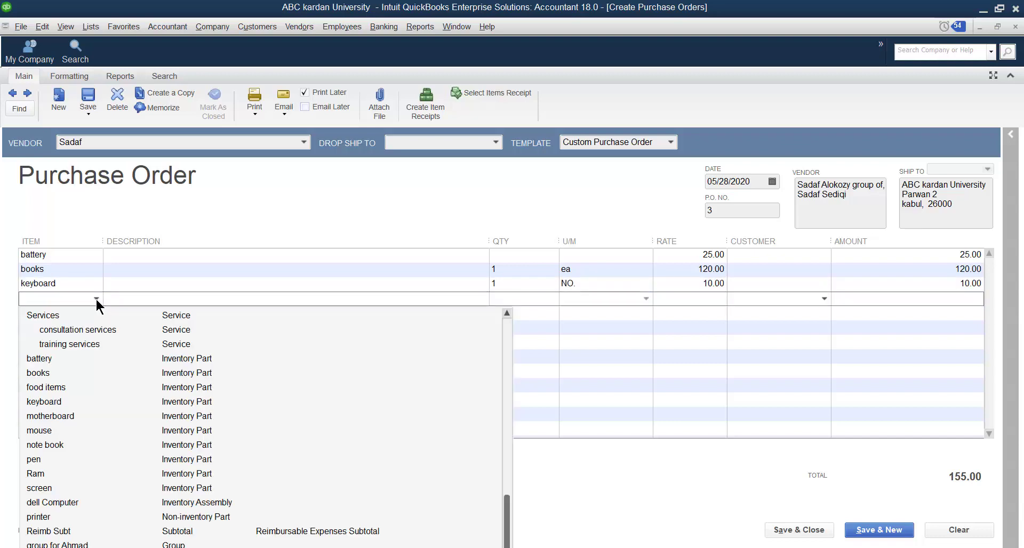
click(45, 474)
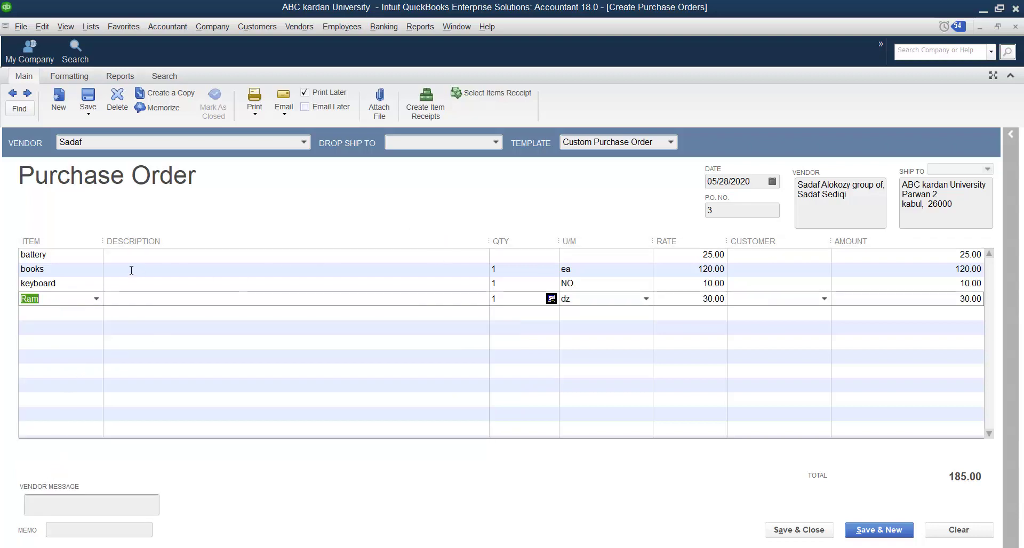
click(123, 256)
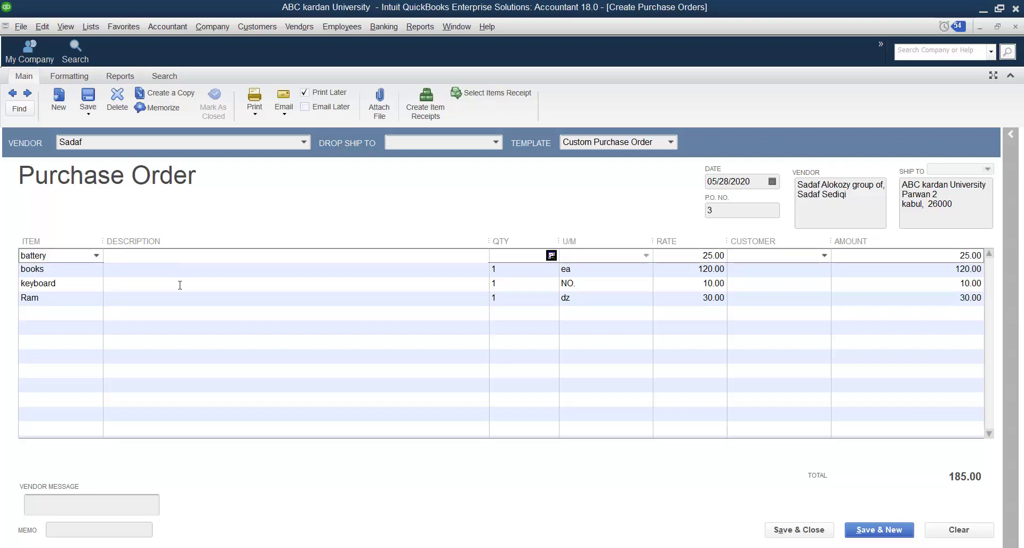
Set quantities to 100 battery, 200 books, 300 keyboard and 400 dz Ram, totalling 41,500.00
click(519, 254)
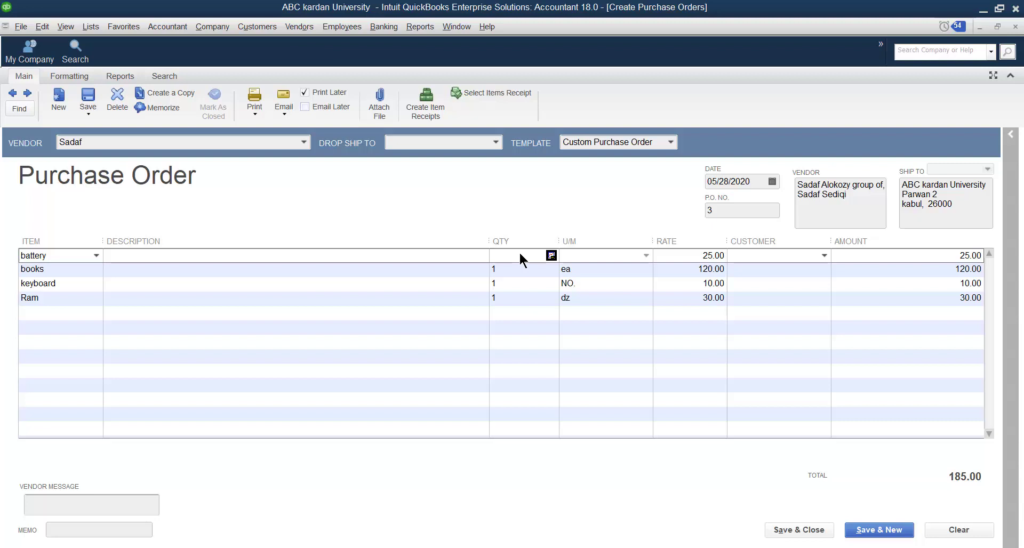
text(00)
click(520, 270)
double_click(489, 269)
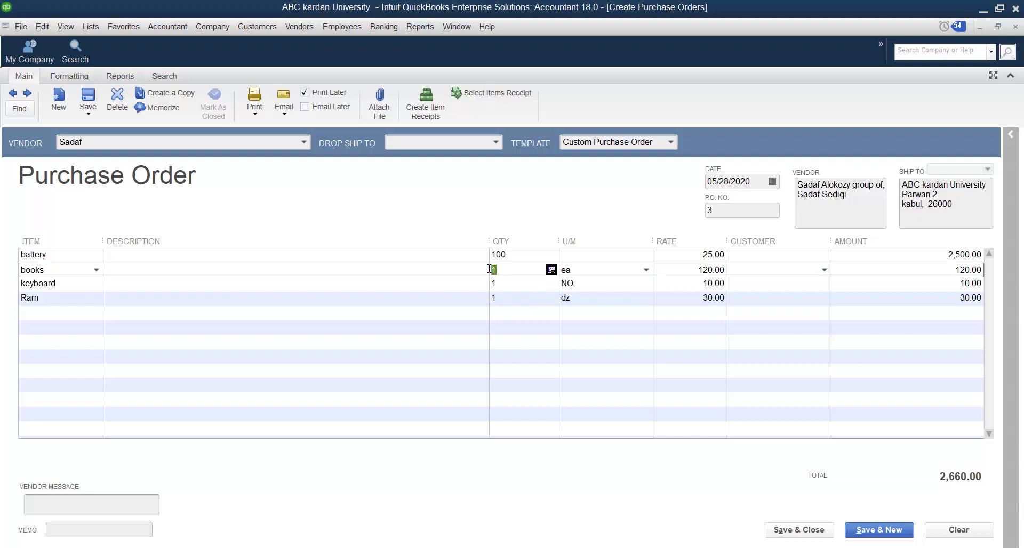
text(200 ea)
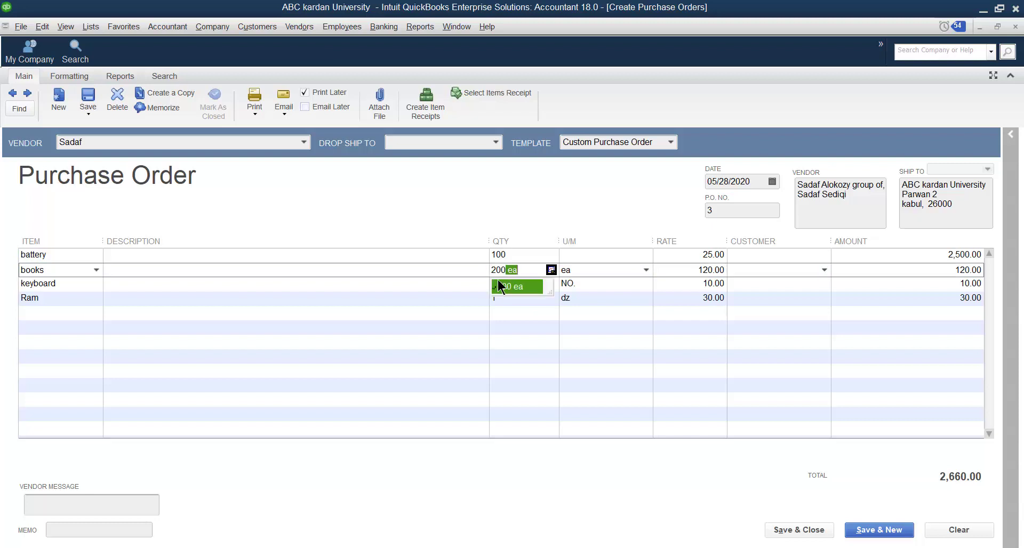
click(507, 301)
double_click(510, 283)
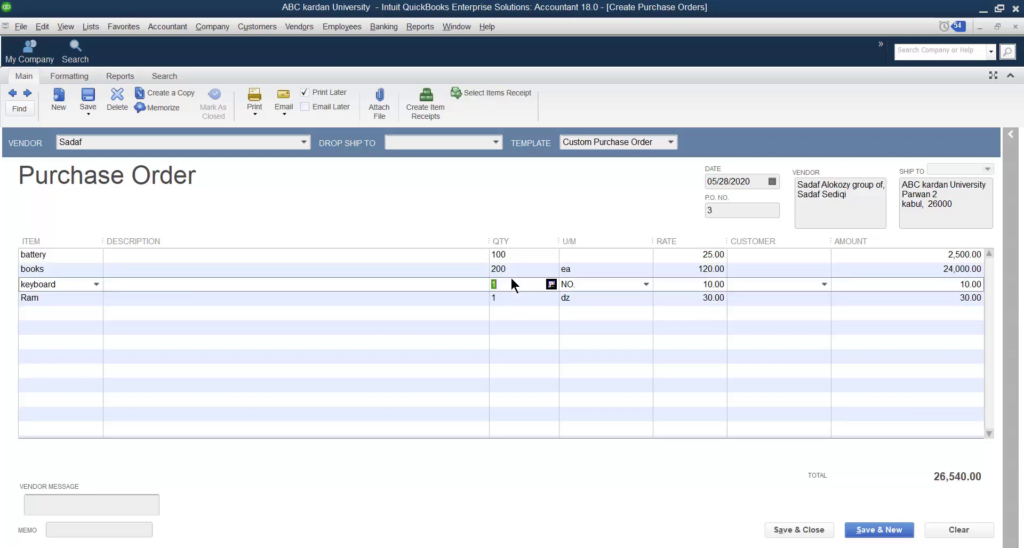
text(300)
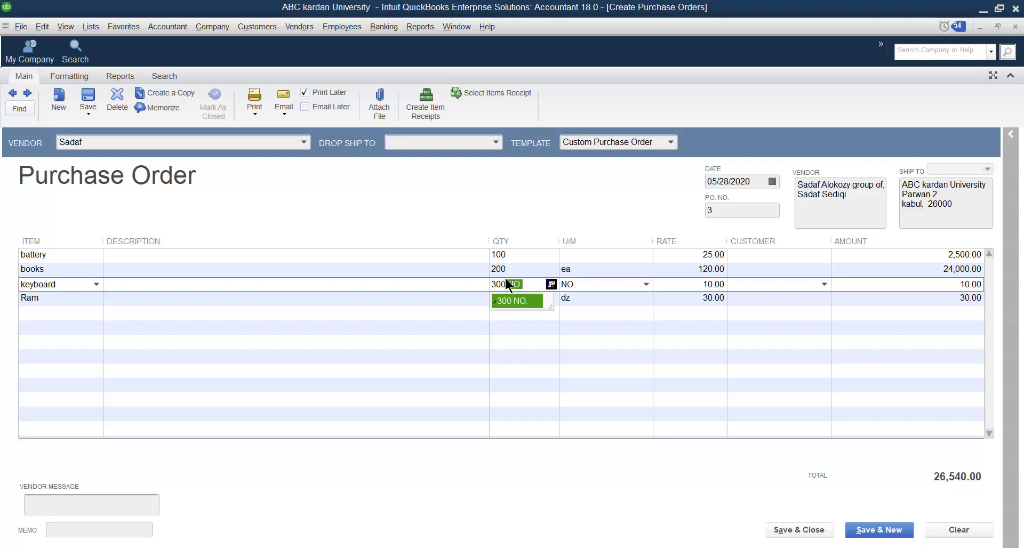
click(511, 299)
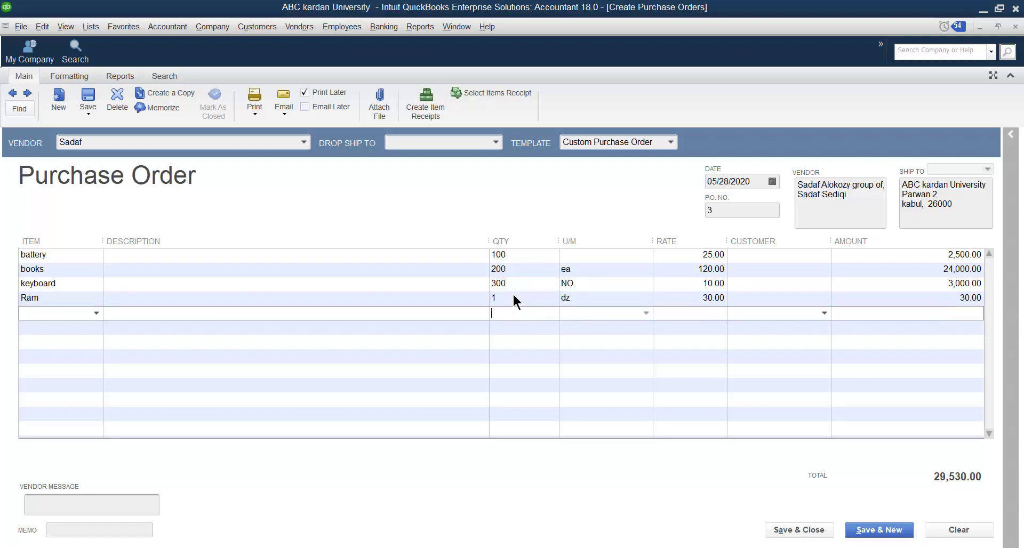
text(400)
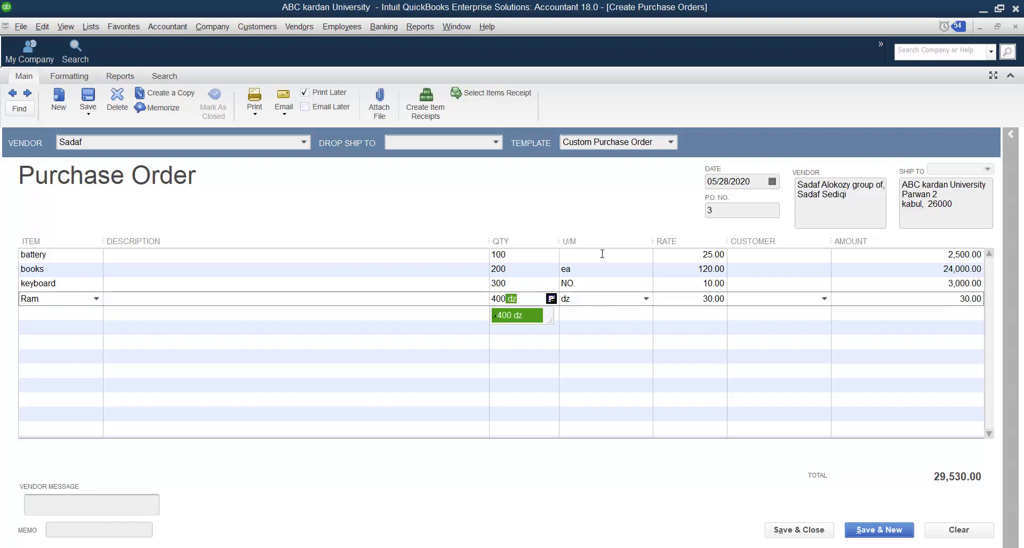
click(602, 254)
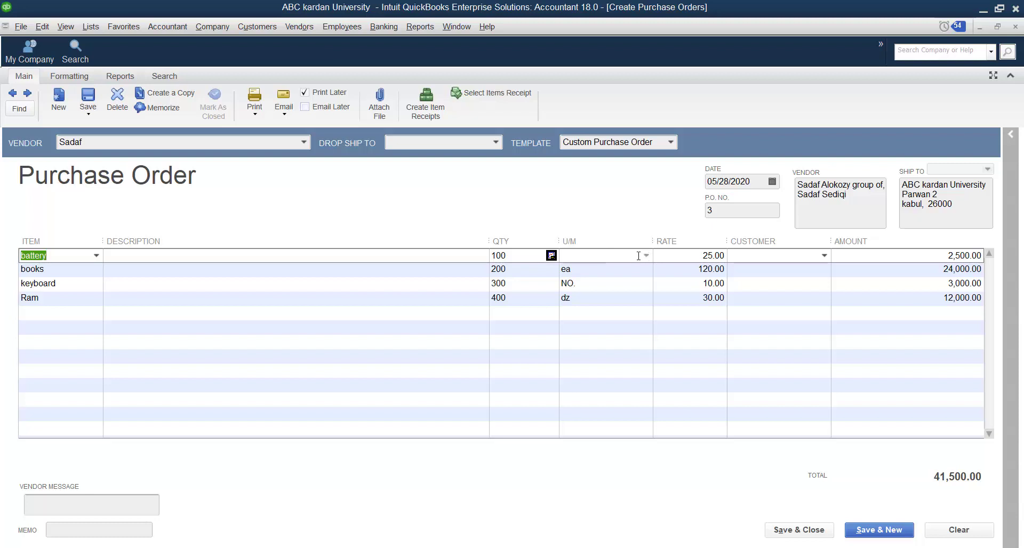
click(603, 273)
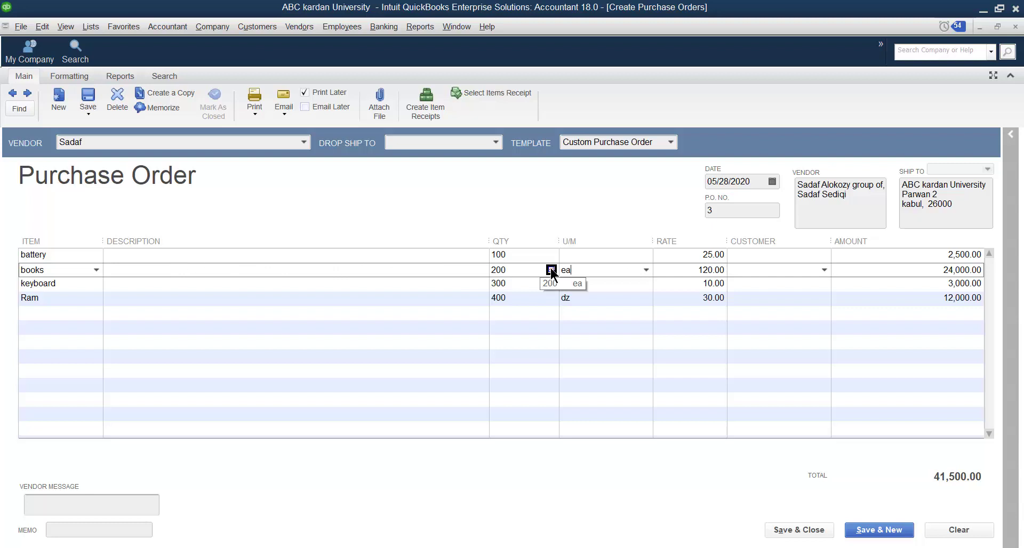
click(571, 255)
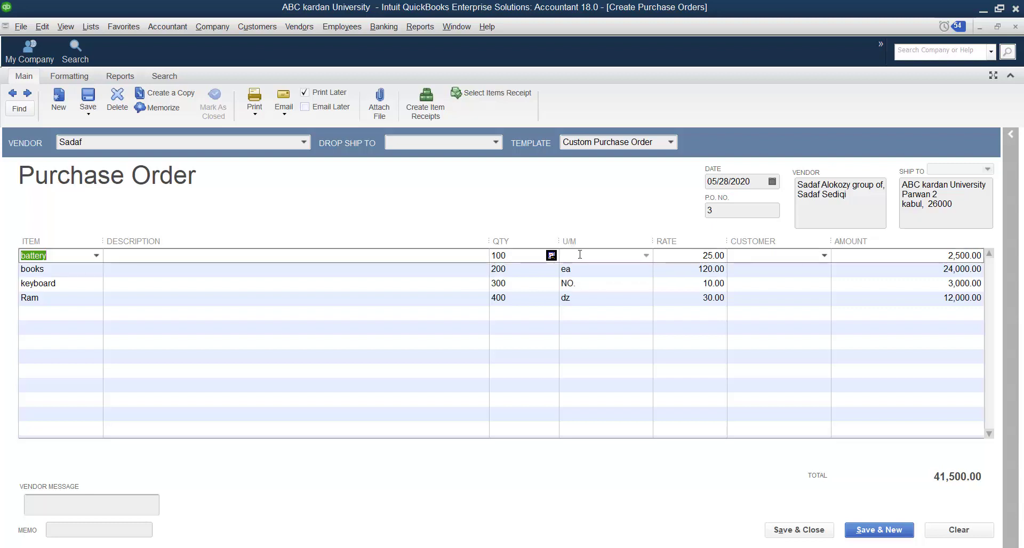
click(641, 270)
click(643, 269)
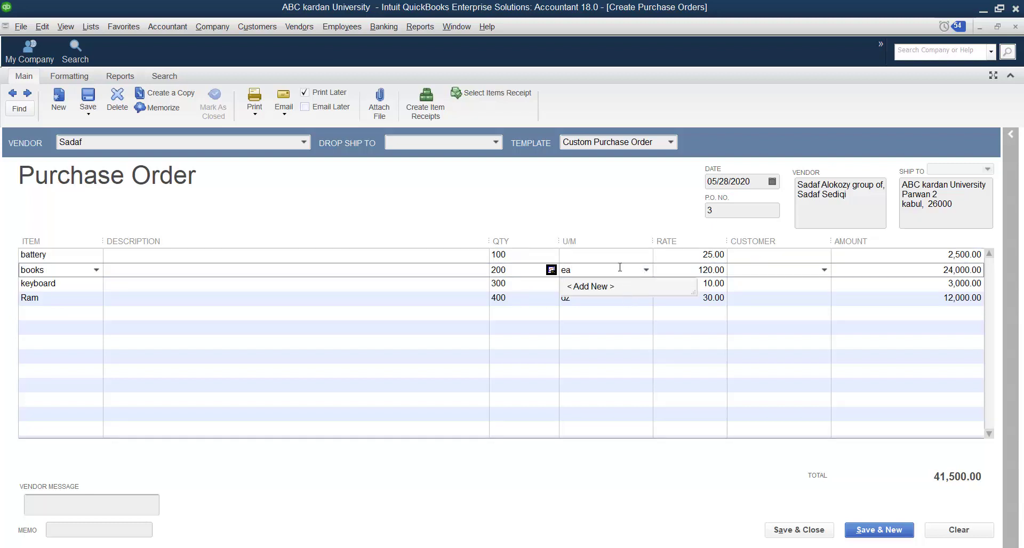
click(620, 313)
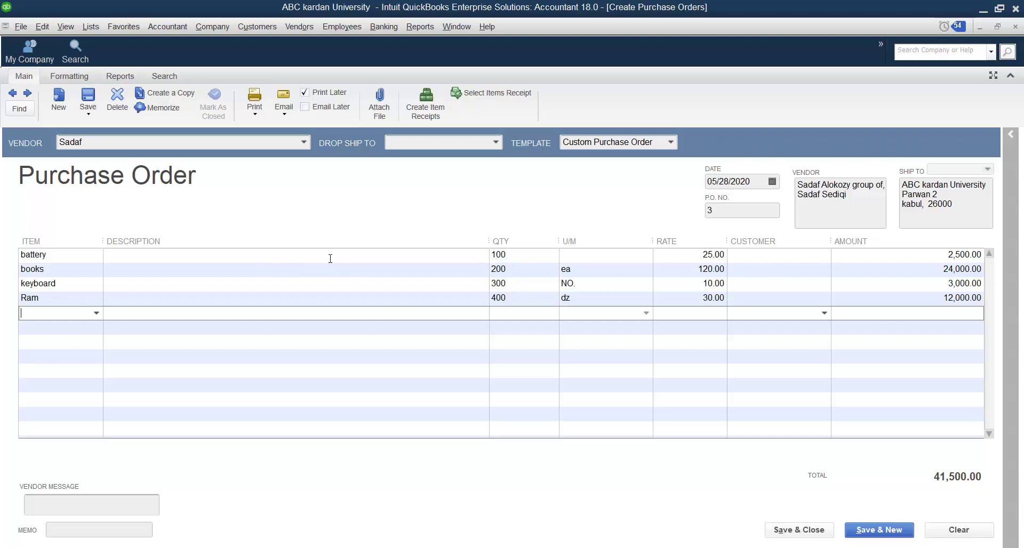
Choose customer khatera in the books line's Customer column
click(780, 256)
click(824, 256)
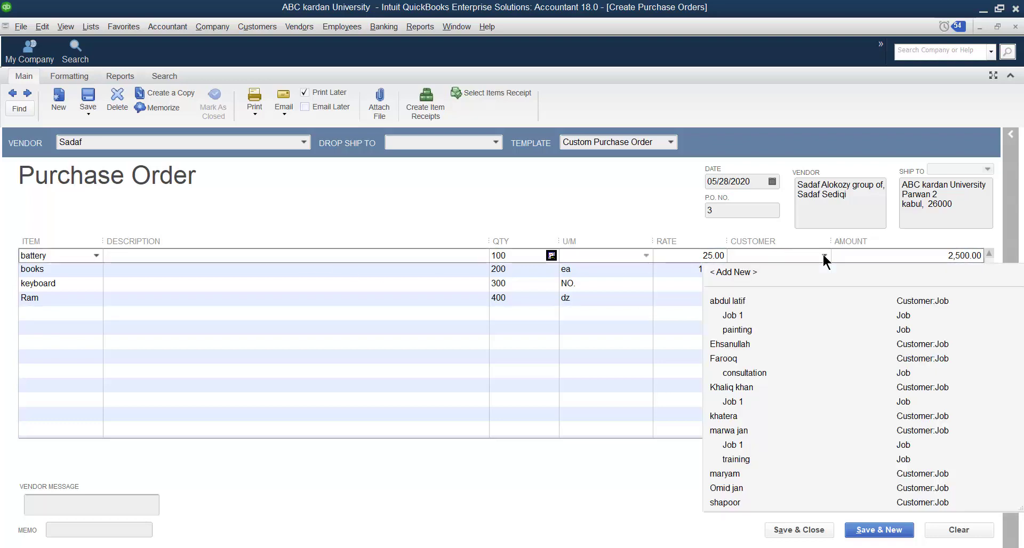
click(824, 256)
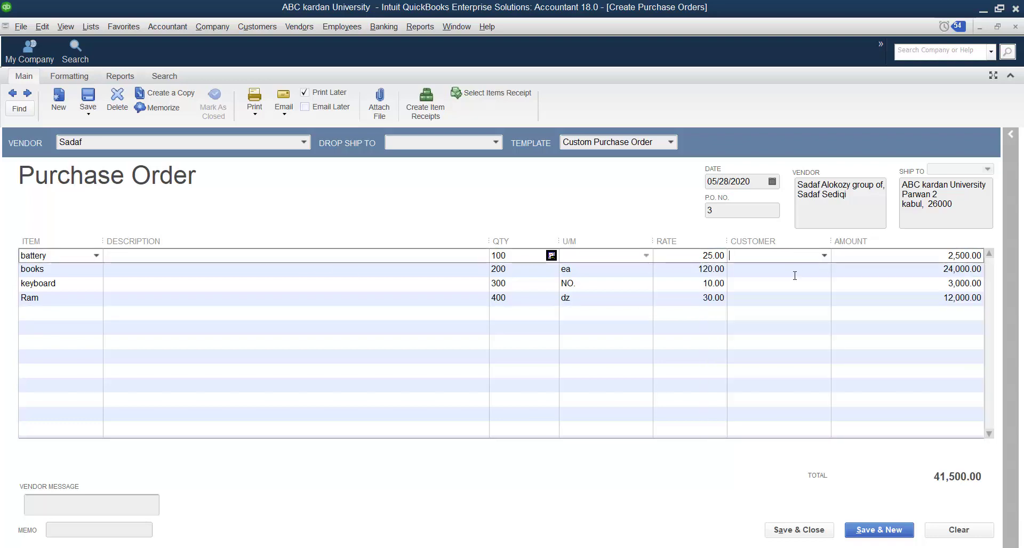
click(794, 275)
click(823, 270)
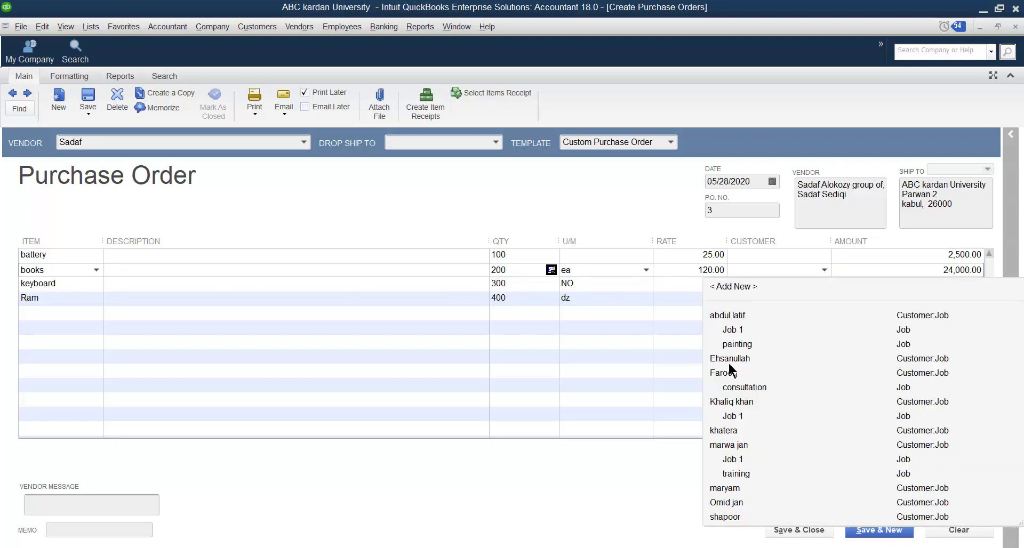
click(732, 430)
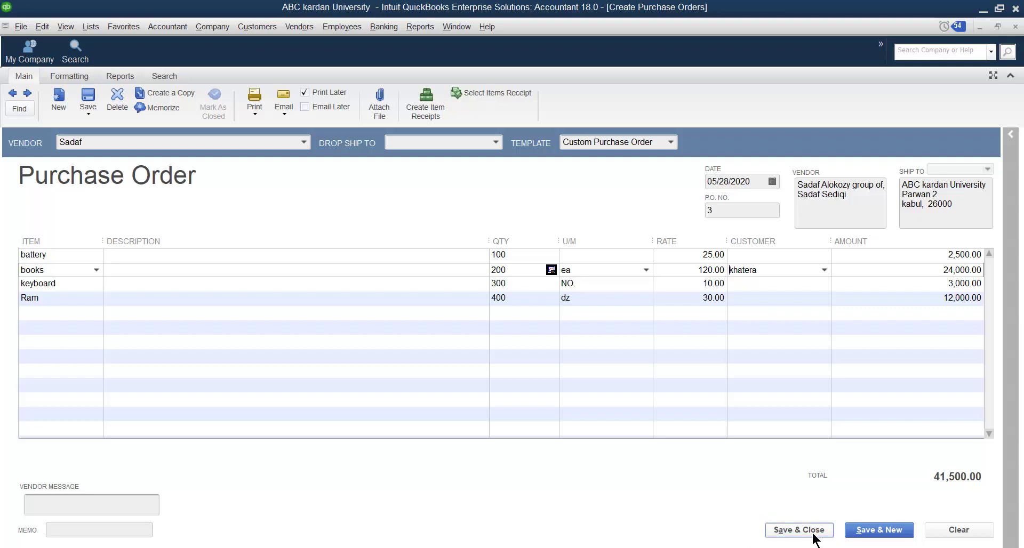
click(92, 504)
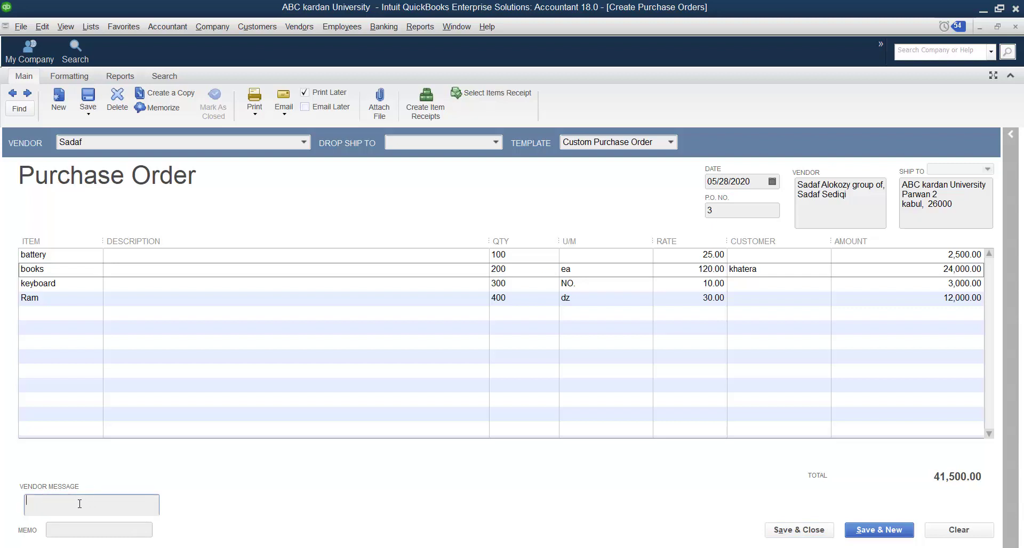
Enter 'thank you for your cooperation' as the vendor message and clear stray memo text
text(thank you for your cooperation)
click(67, 530)
text(fdf)
key(BackSpace)
key(BackSpace)
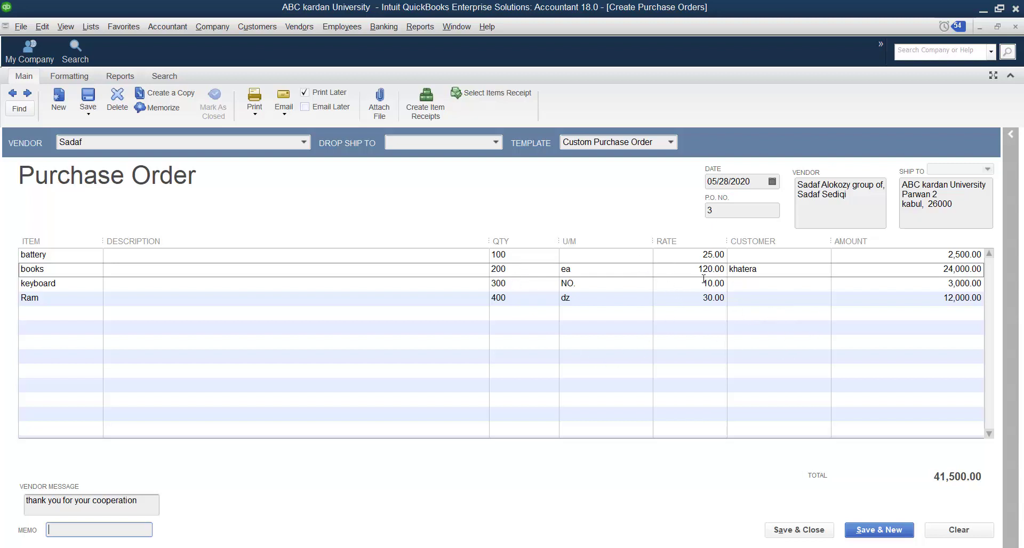
Change battery's rate to 30.00 without updating its stored cost, then save and close at 42,000.00
click(704, 255)
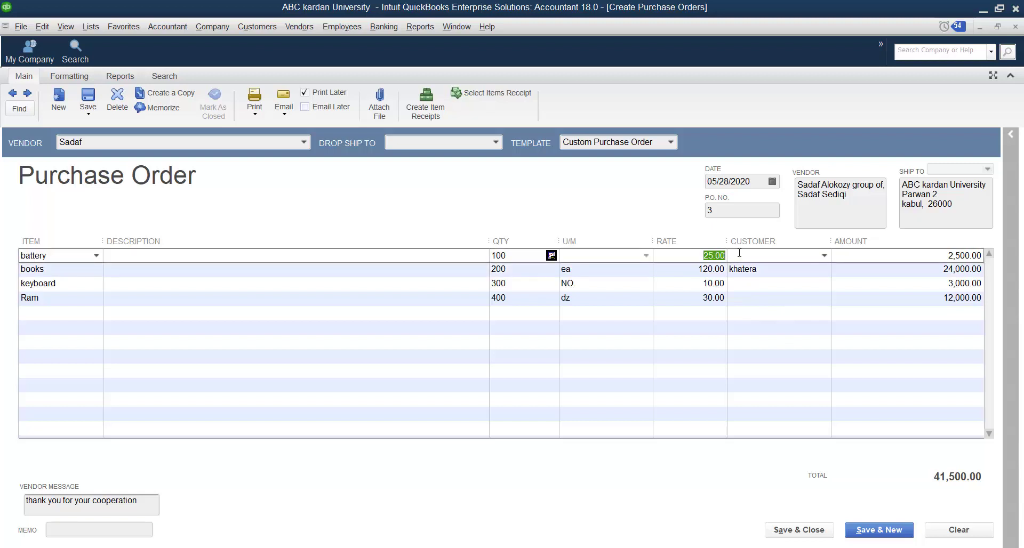
text(30)
click(706, 310)
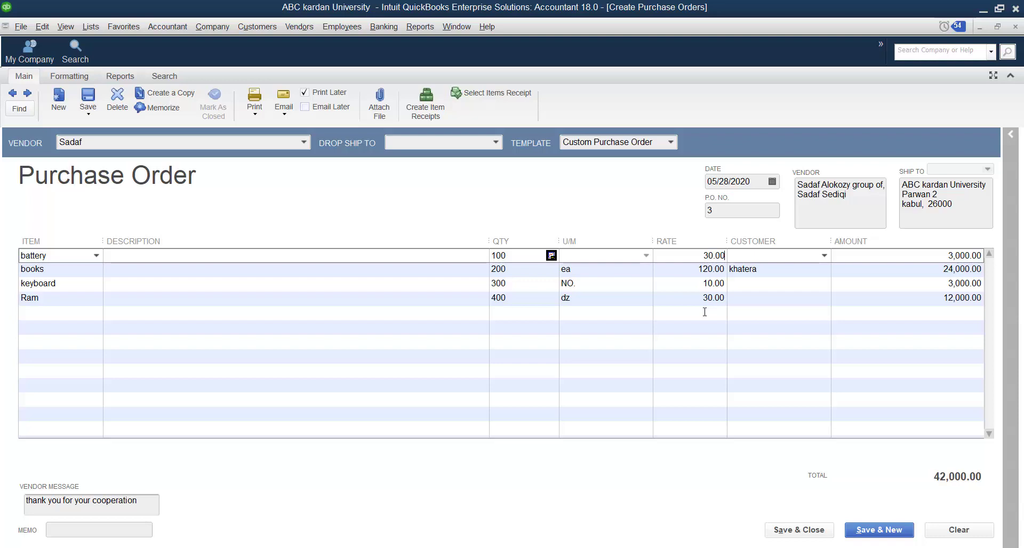
click(207, 415)
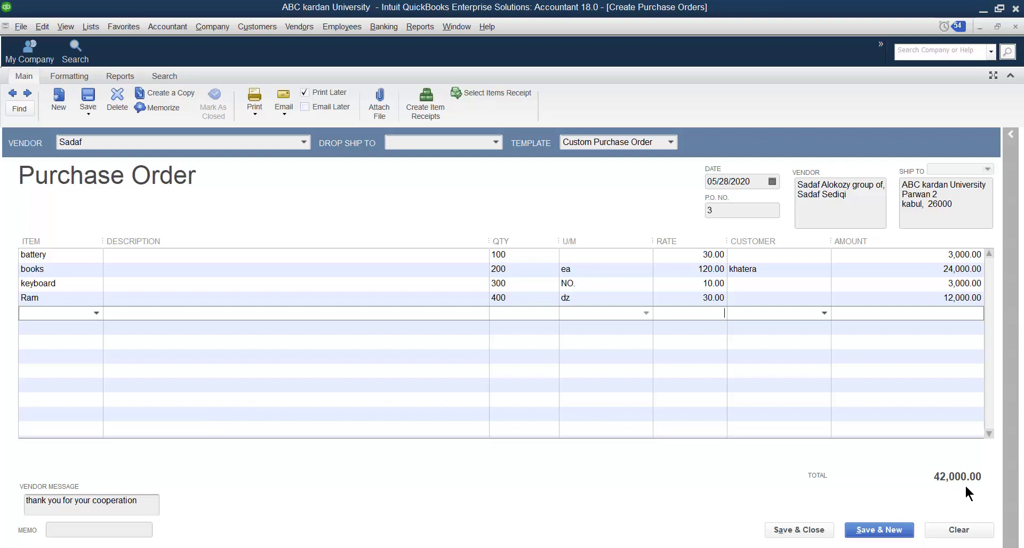
click(799, 533)
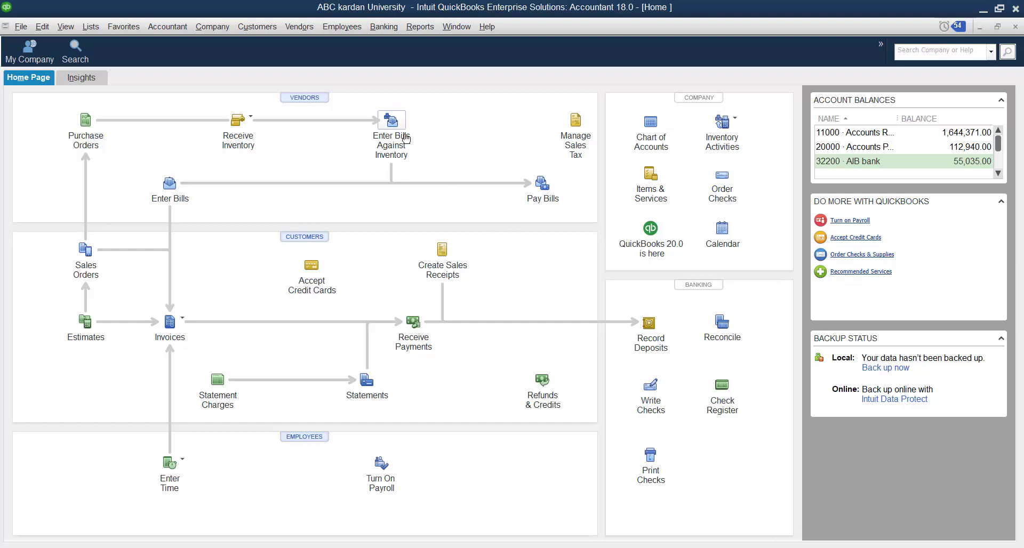
List purchase orders in the Vendor Center and reopen Sadaf's P.O. 3 for 42,000.00
click(300, 28)
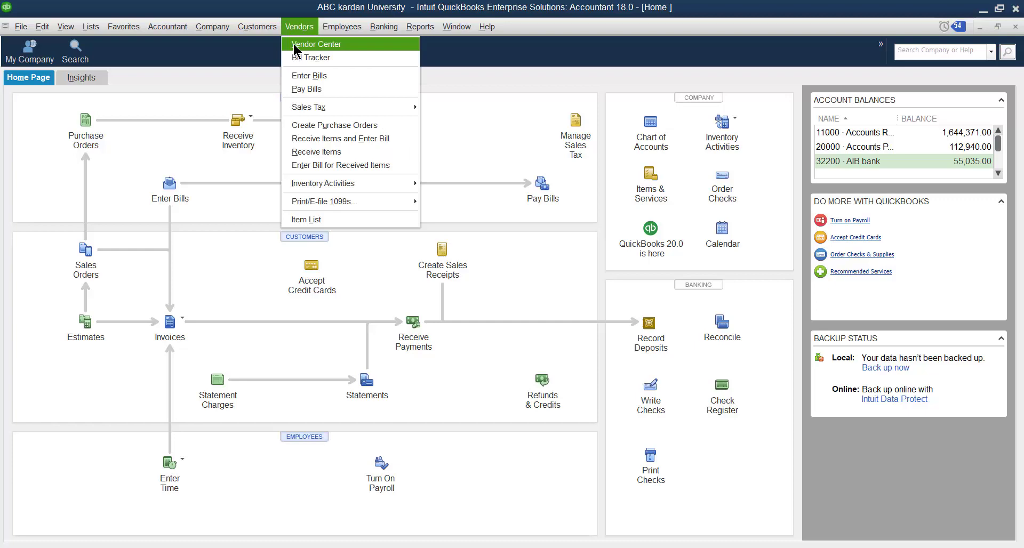
click(293, 44)
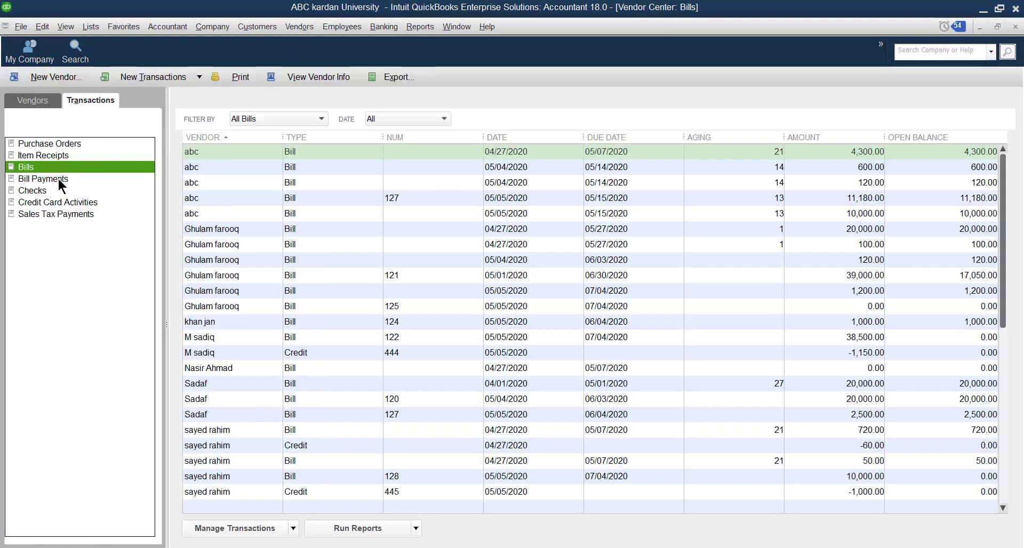
click(53, 144)
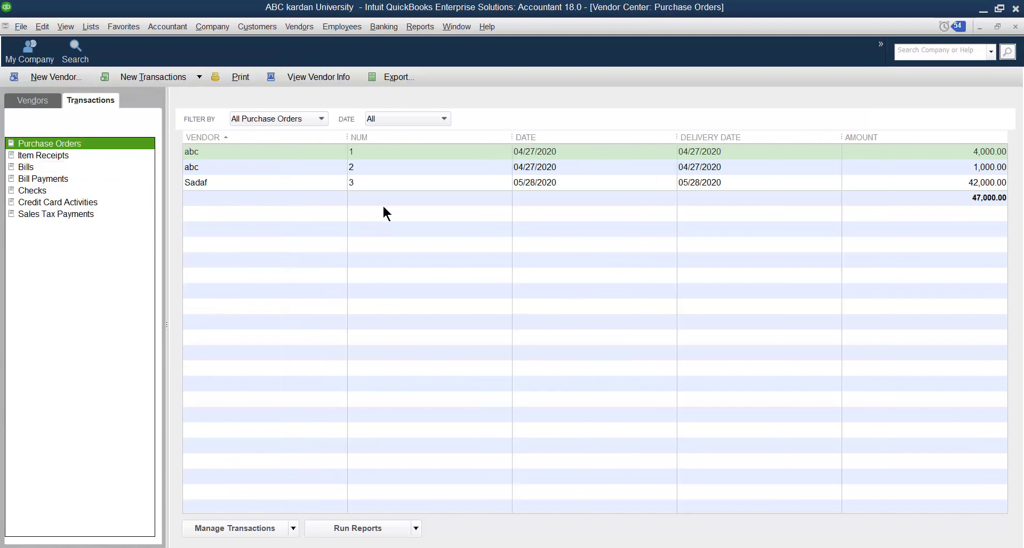
double_click(368, 183)
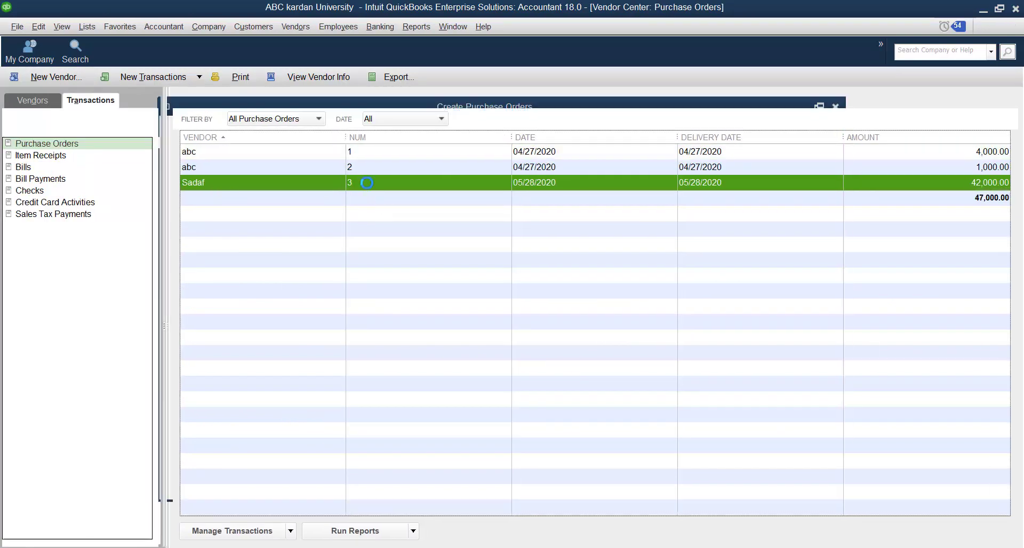